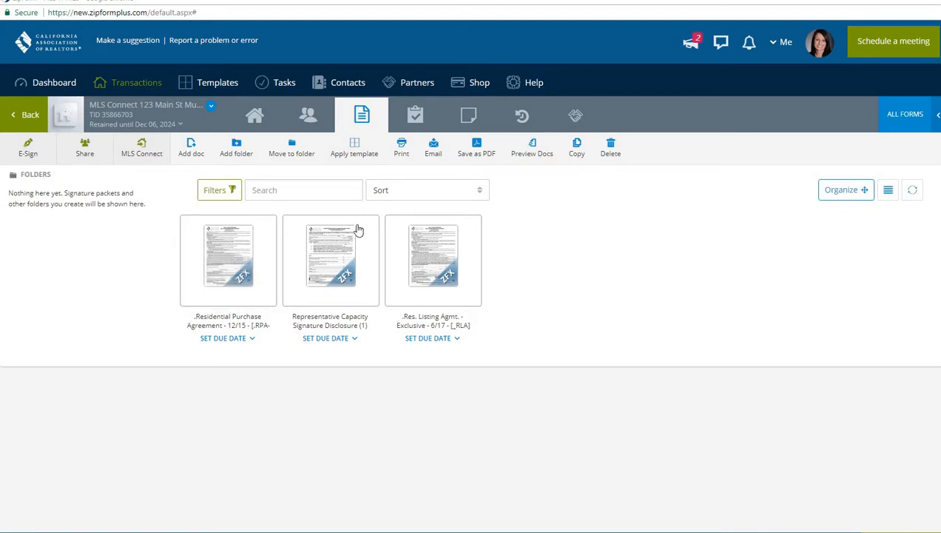
# Add the .Cover Sheet form from the California Association of REALTORS® forms to the transaction and open it.
pyautogui.click(902, 120)
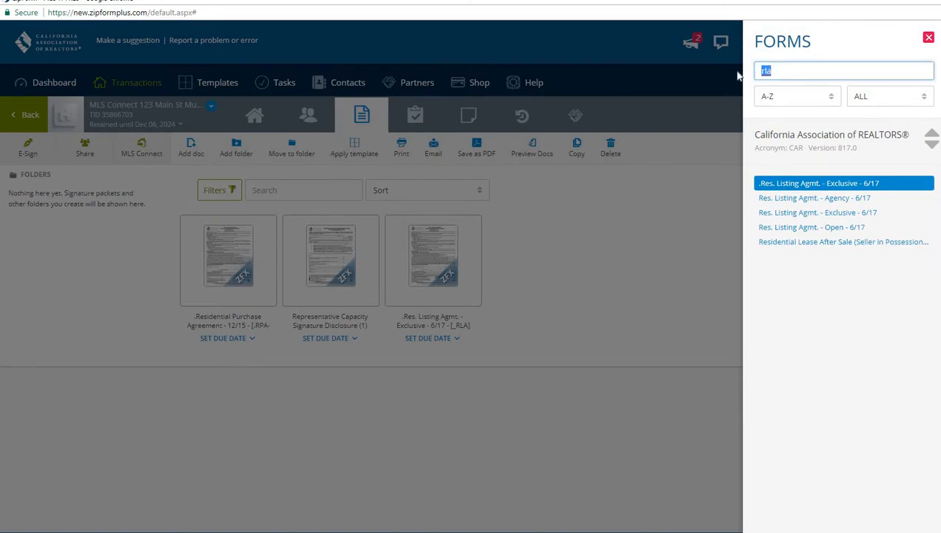
pyautogui.press('BackSpace')
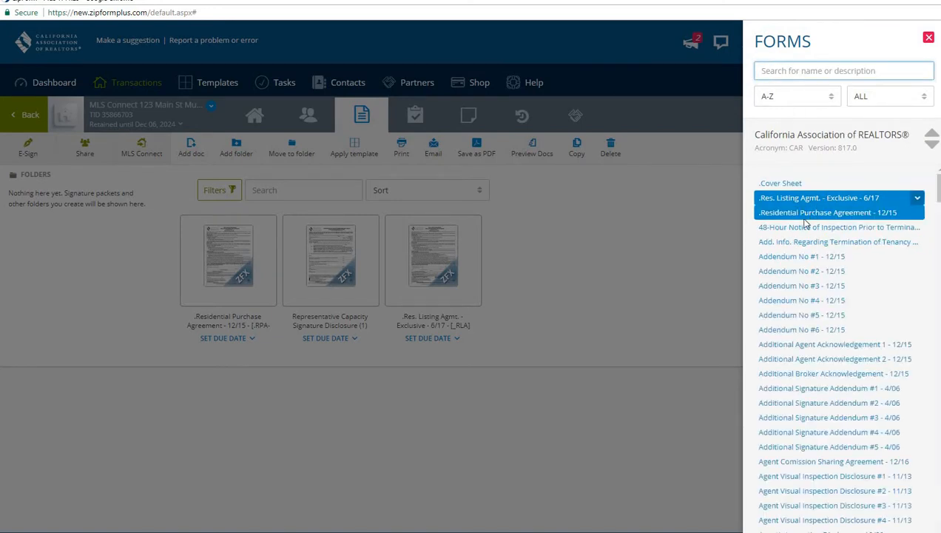
pyautogui.click(781, 185)
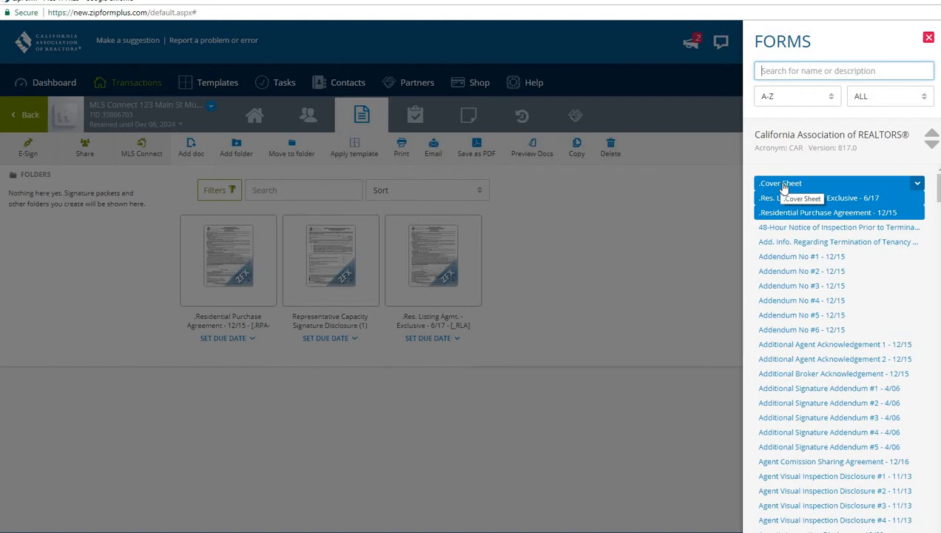
pyautogui.click(783, 186)
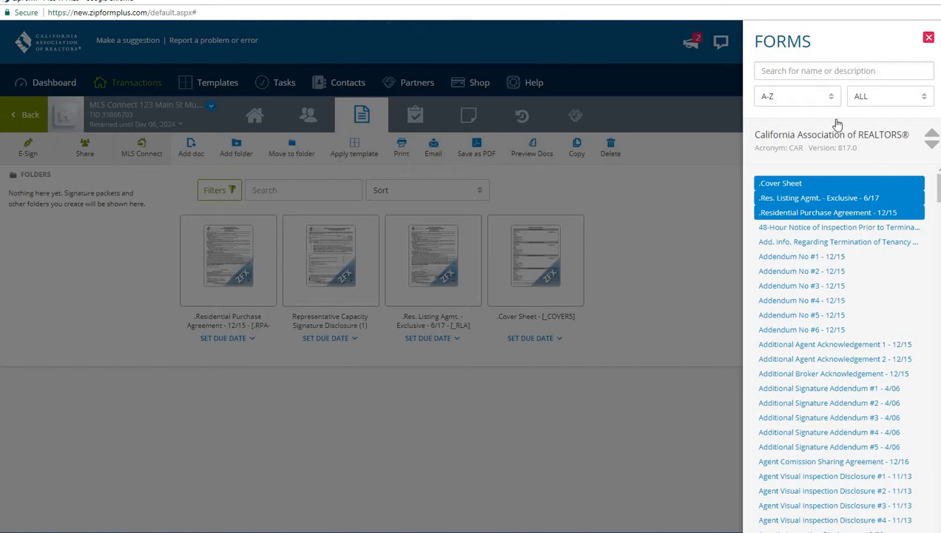
pyautogui.click(928, 38)
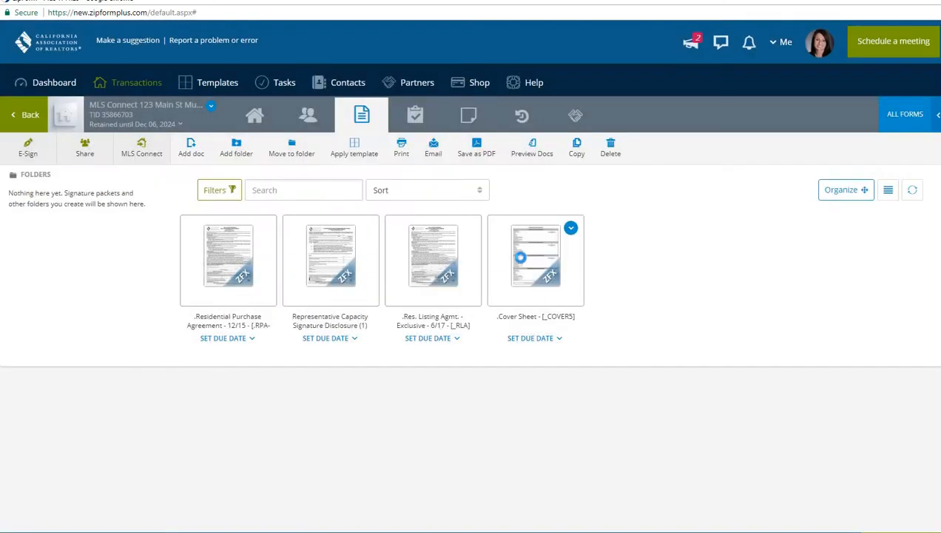
pyautogui.click(521, 256)
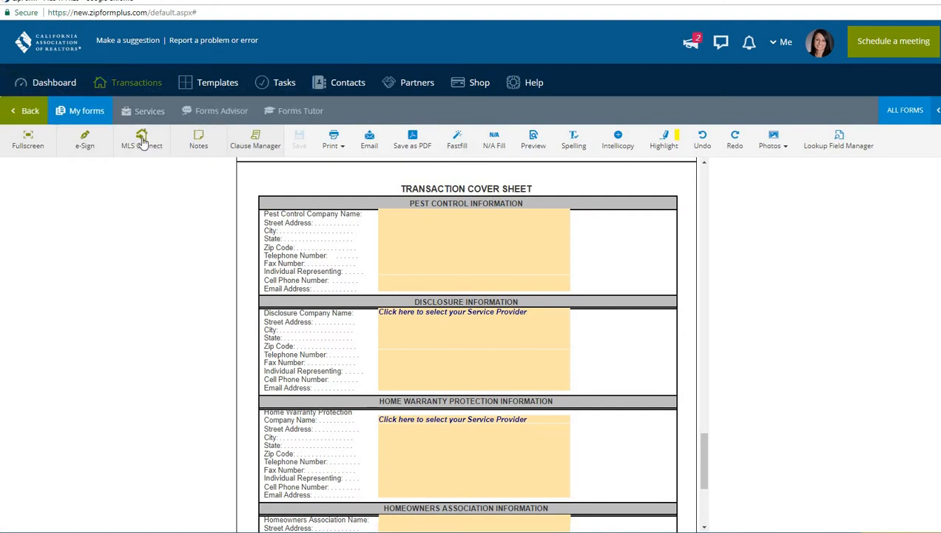
# Find residential listing CV17121566 in CRMLS1 through MLS Connect, with the property photo included.
pyautogui.click(142, 138)
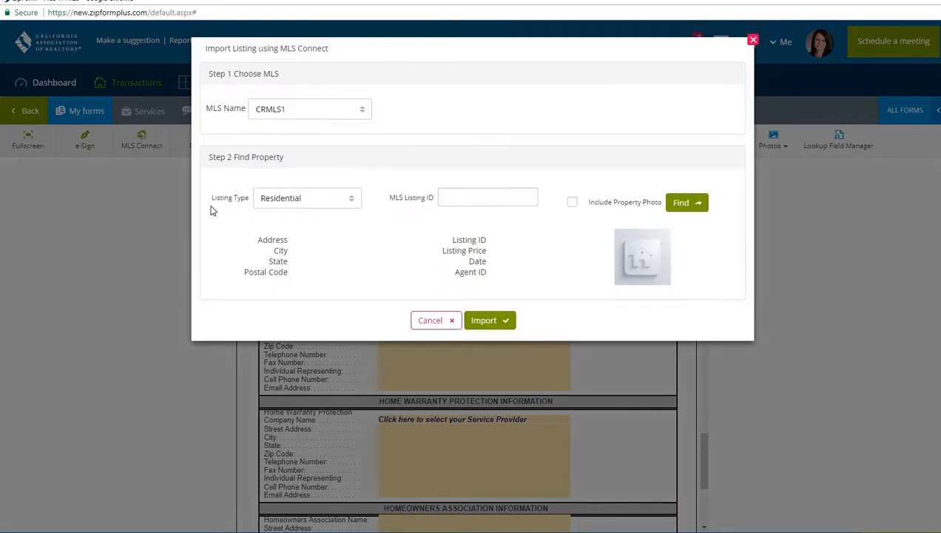
pyautogui.rightClick(454, 198)
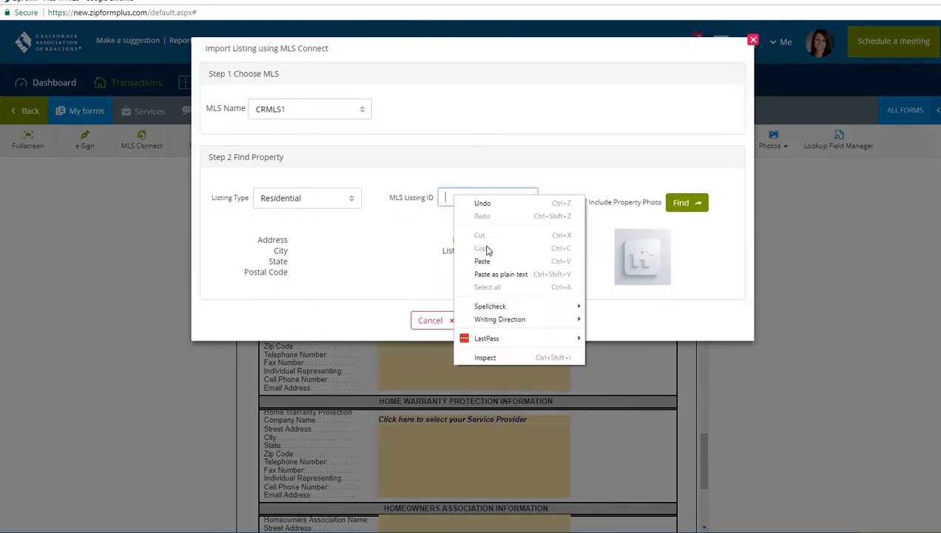
pyautogui.click(483, 259)
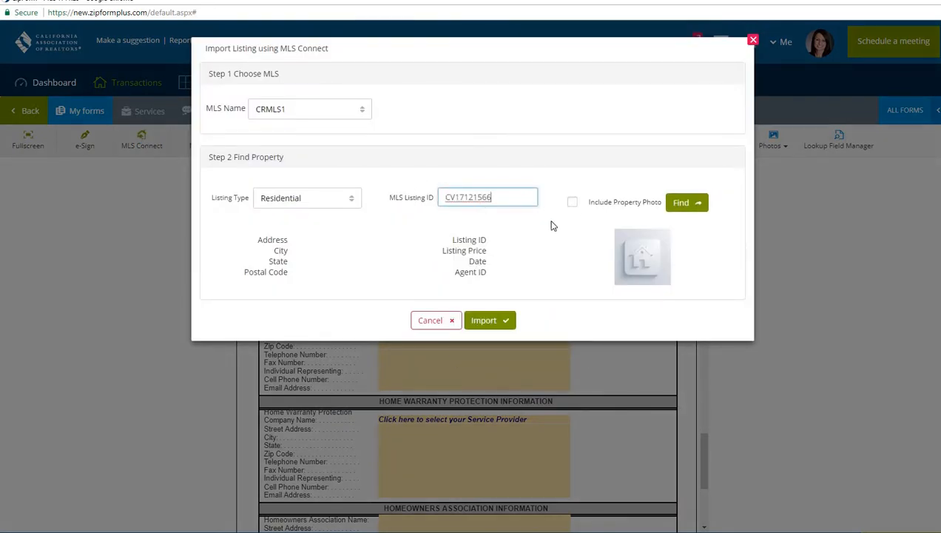
pyautogui.click(572, 206)
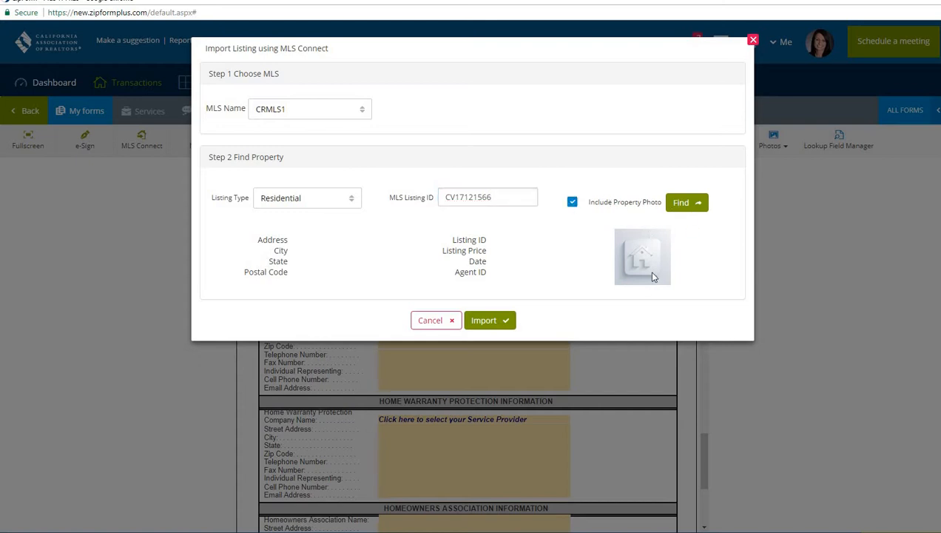
pyautogui.click(679, 202)
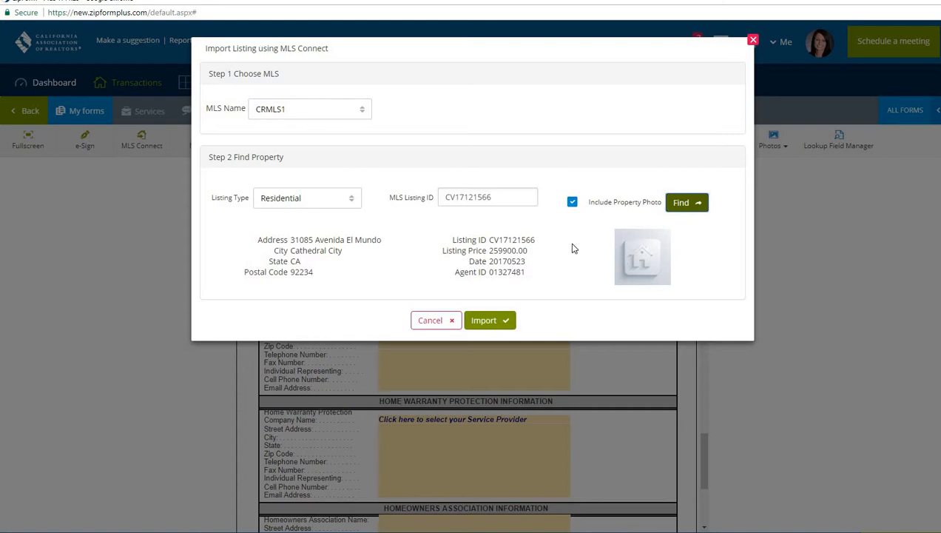
# Import the found MLS listing into the transaction, replacing the existing data, and dismiss the import notice.
pyautogui.click(486, 320)
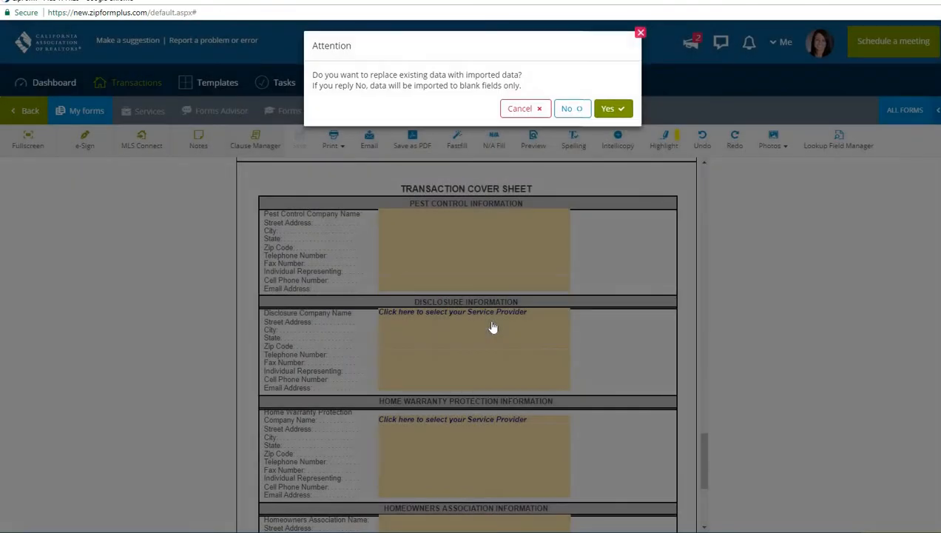
pyautogui.click(614, 114)
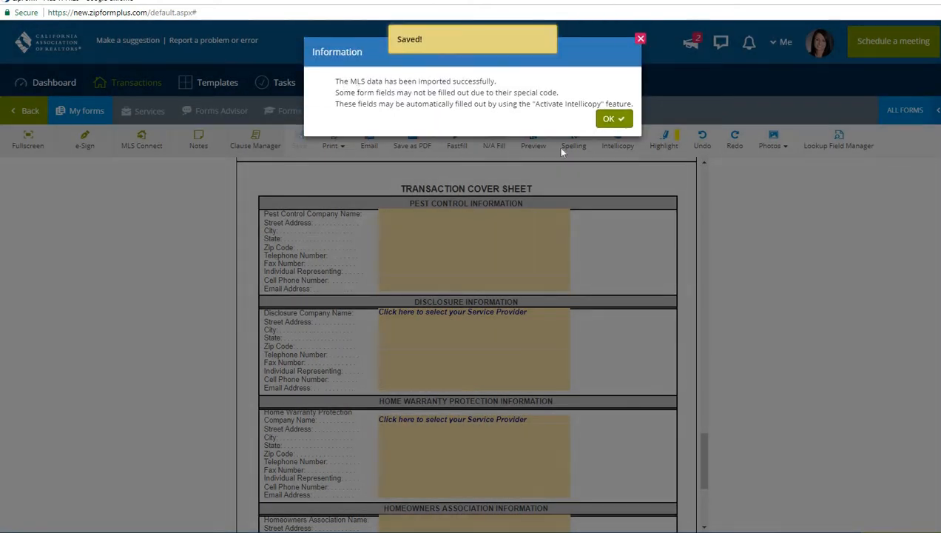
pyautogui.click(611, 121)
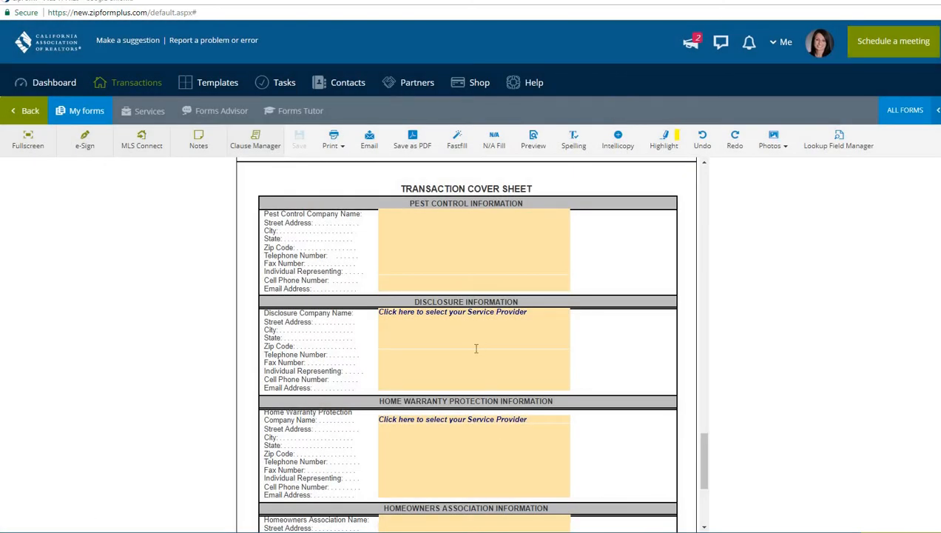
# Review the cover sheet's buyer, seller, property, and selling and listing broker sections.
pyautogui.scroll(10, 485, 348)
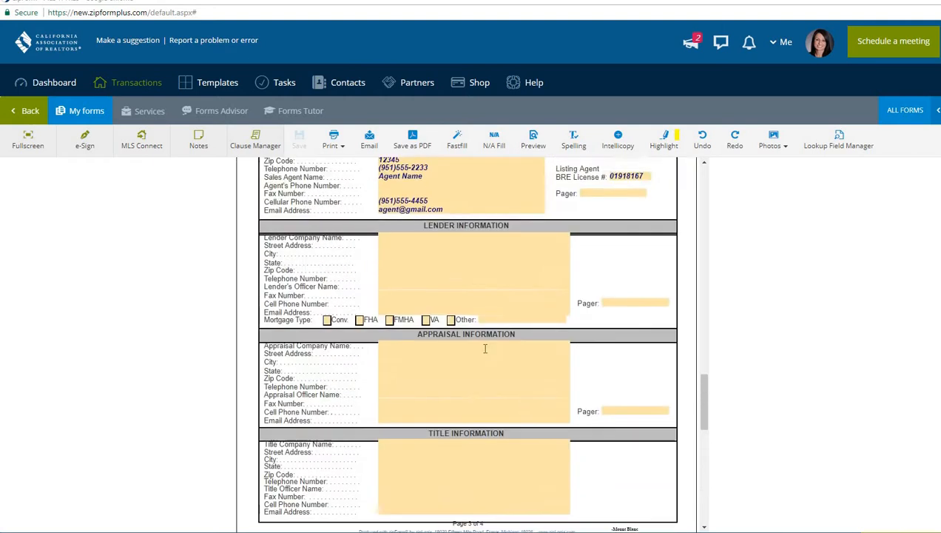
pyautogui.scroll(8, 485, 348)
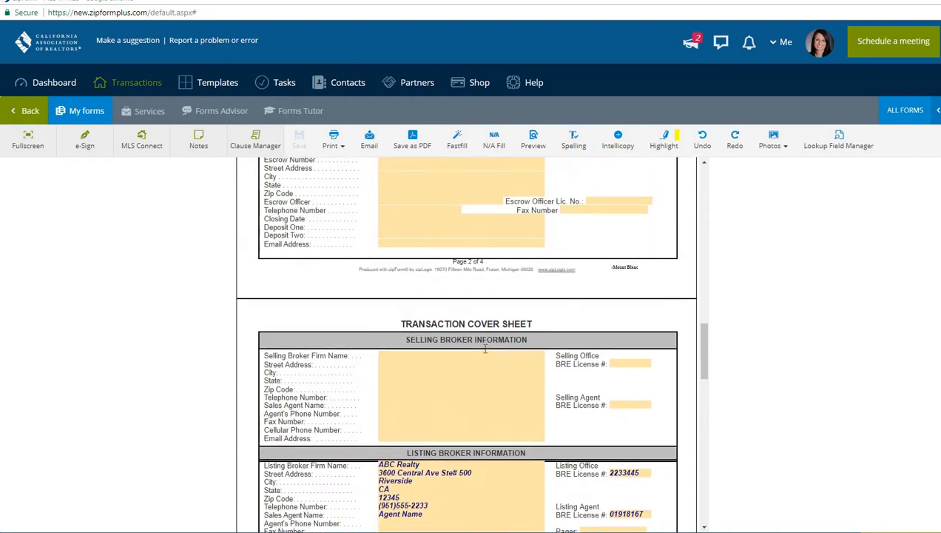
pyautogui.scroll(8, 485, 348)
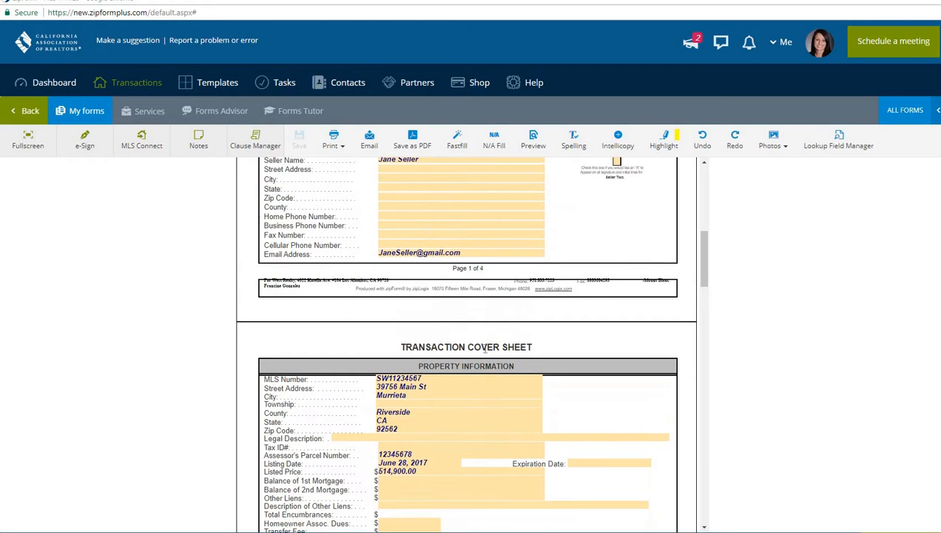
pyautogui.scroll(5, 485, 348)
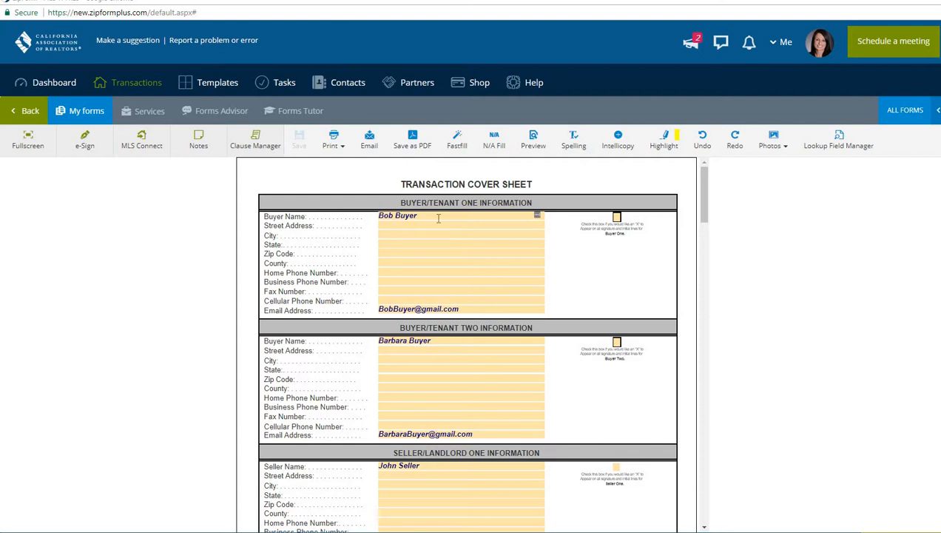
pyautogui.scroll(-1, 452, 415)
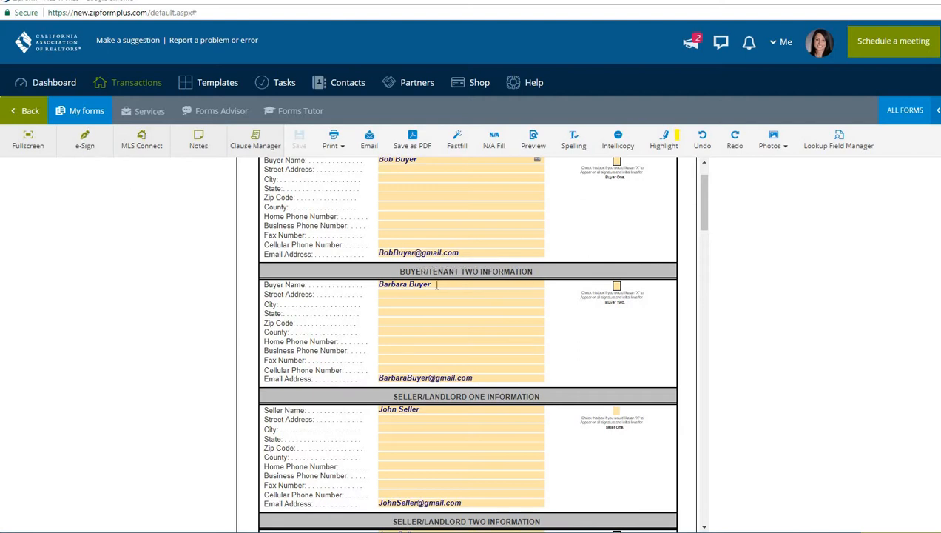
pyautogui.scroll(-6, 437, 302)
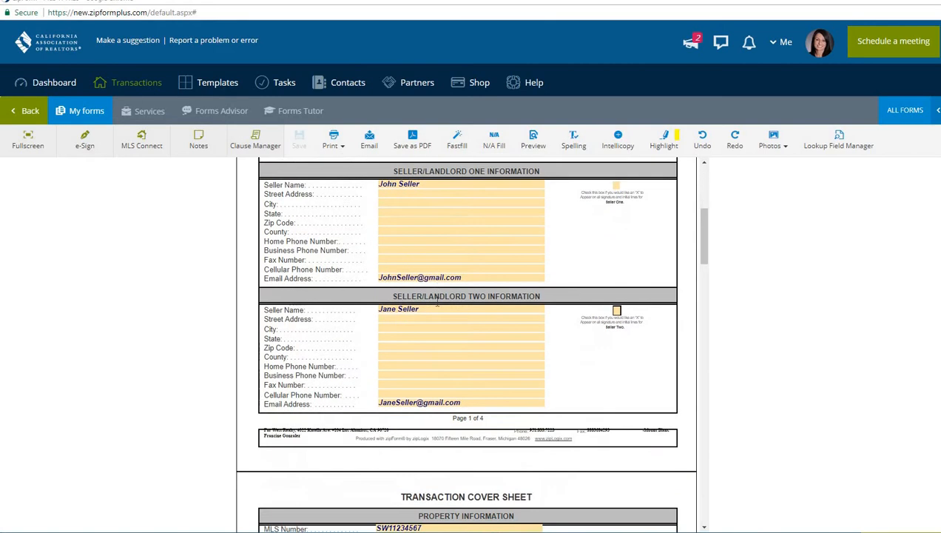
pyautogui.scroll(-3, 437, 302)
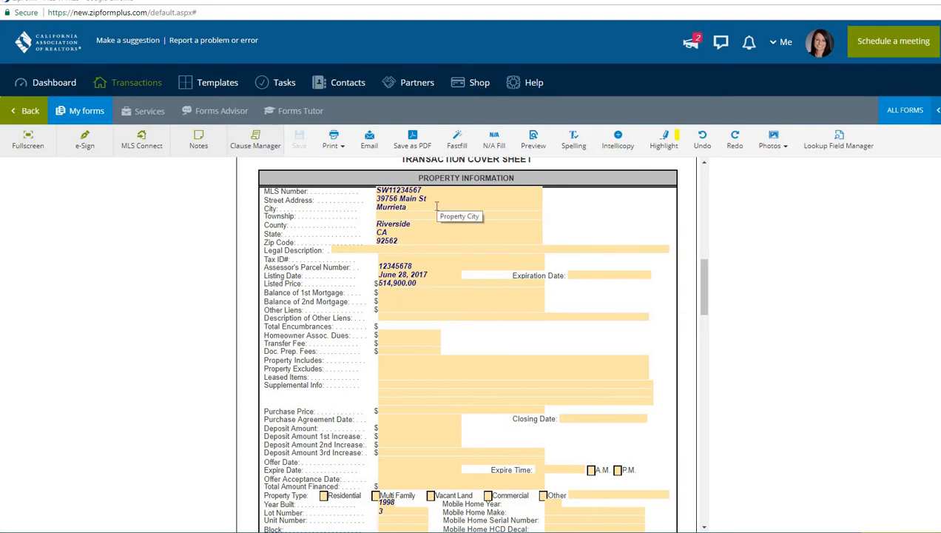
pyautogui.scroll(-2, 450, 290)
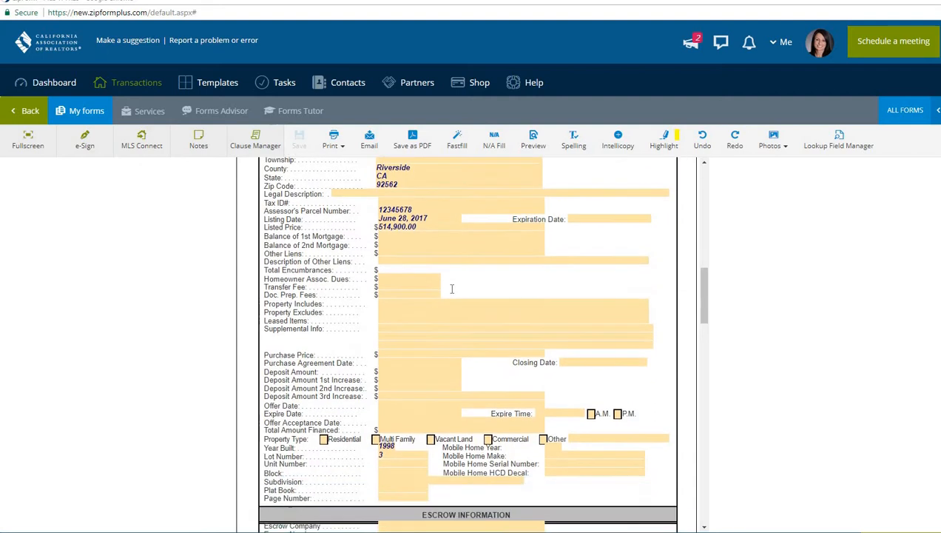
pyautogui.scroll(2, 446, 253)
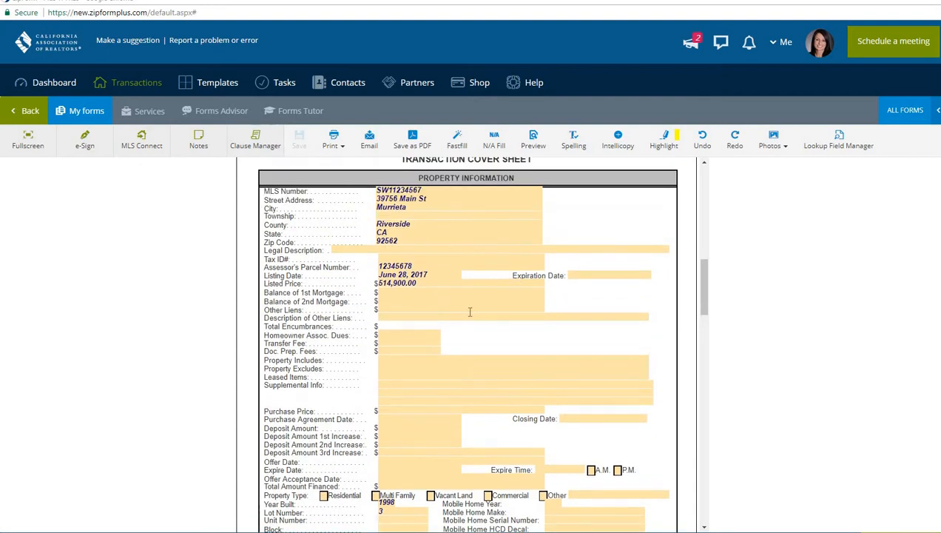
pyautogui.scroll(-3, 469, 311)
pyautogui.scroll(-6, 469, 311)
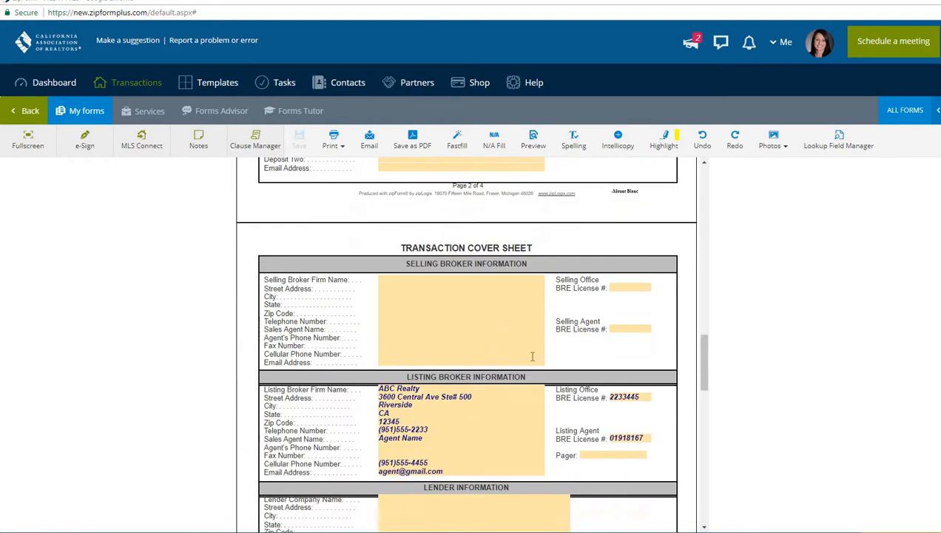
pyautogui.scroll(-2, 465, 385)
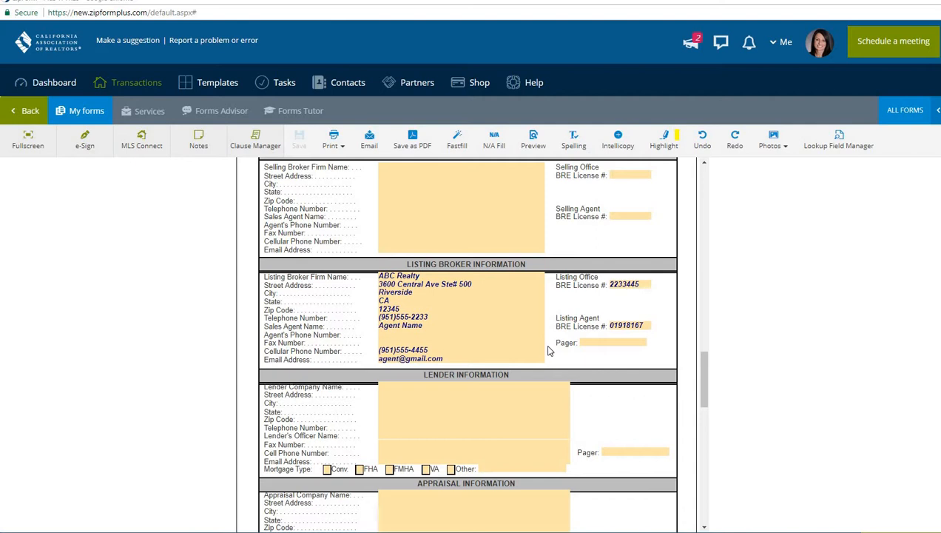
pyautogui.scroll(1, 549, 351)
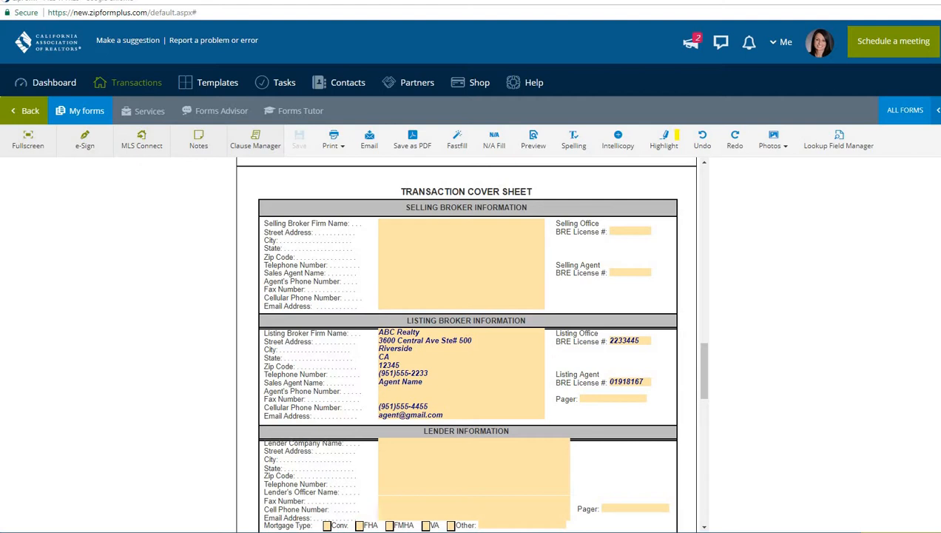
# Switch to the Bureau of Real Estate license lookup page and BRE.pdf in Acrobat, and examine the agent and employing broker license details.
pyautogui.moveTo(940, 74); pyautogui.dragTo(481, 2)
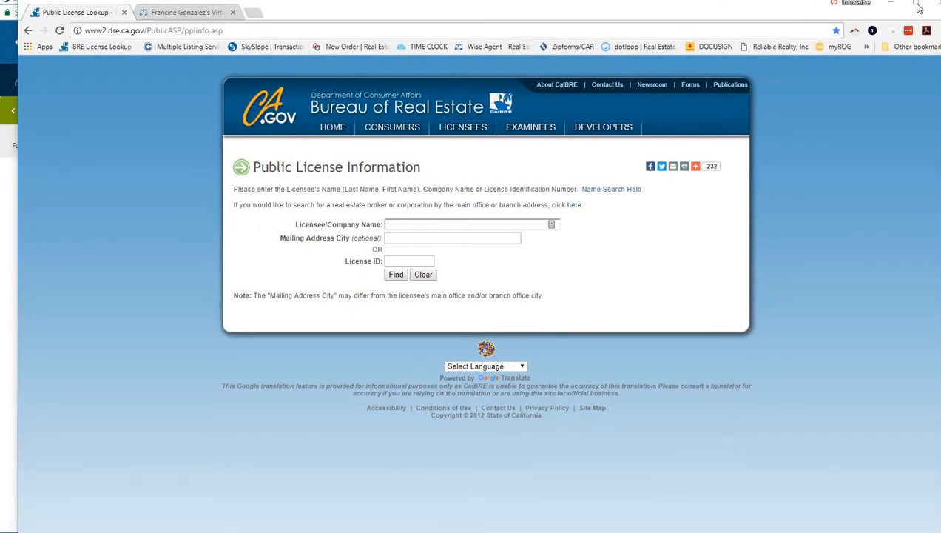
pyautogui.click(918, 8)
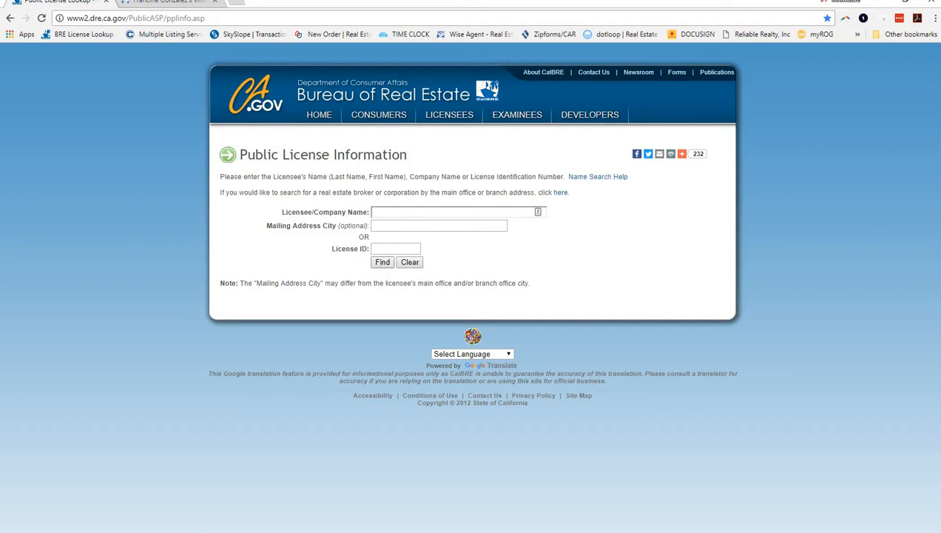
pyautogui.moveTo(940, 34); pyautogui.dragTo(544, 21)
pyautogui.click(680, 22)
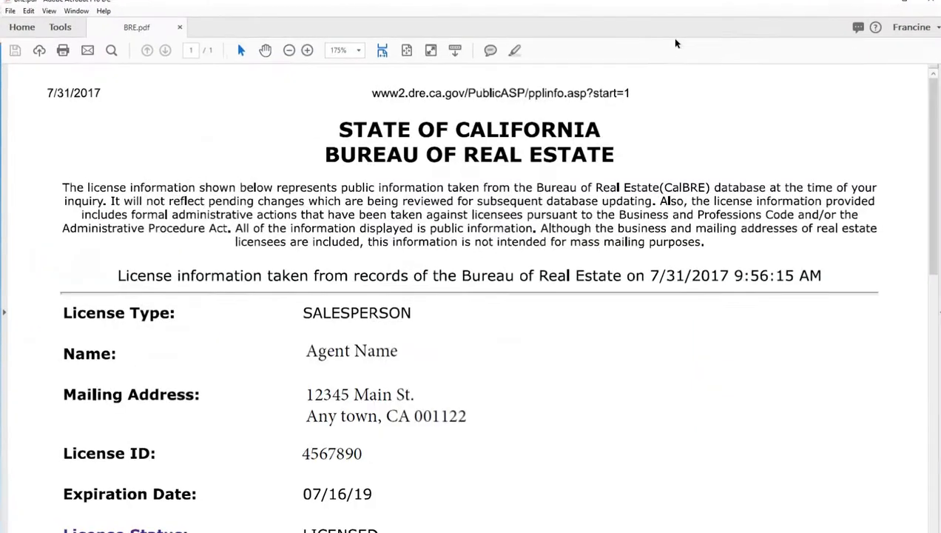
pyautogui.click(406, 49)
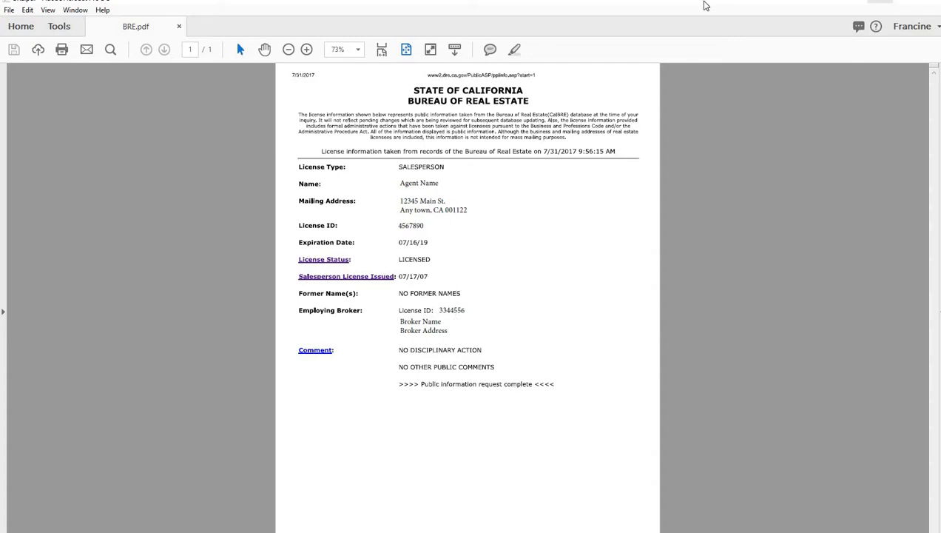
pyautogui.click(911, 0)
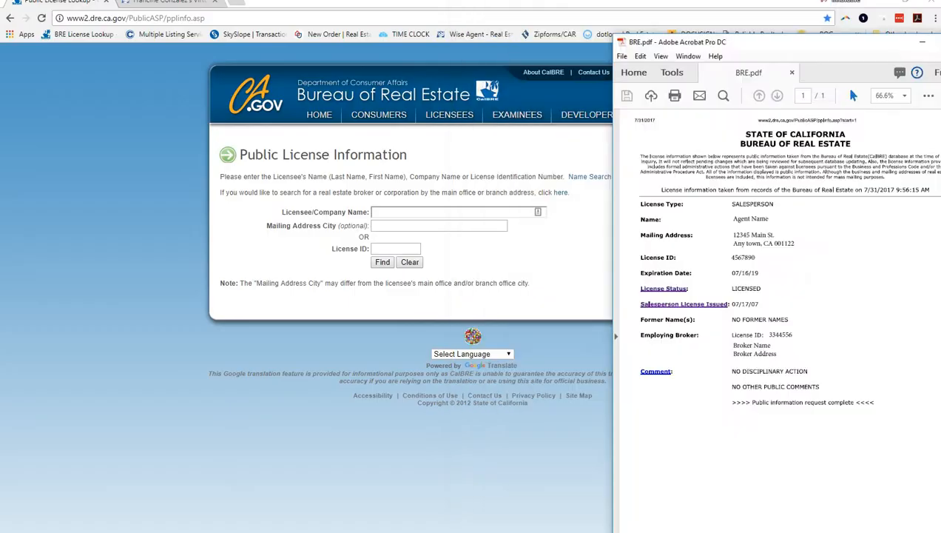
pyautogui.click(891, 0)
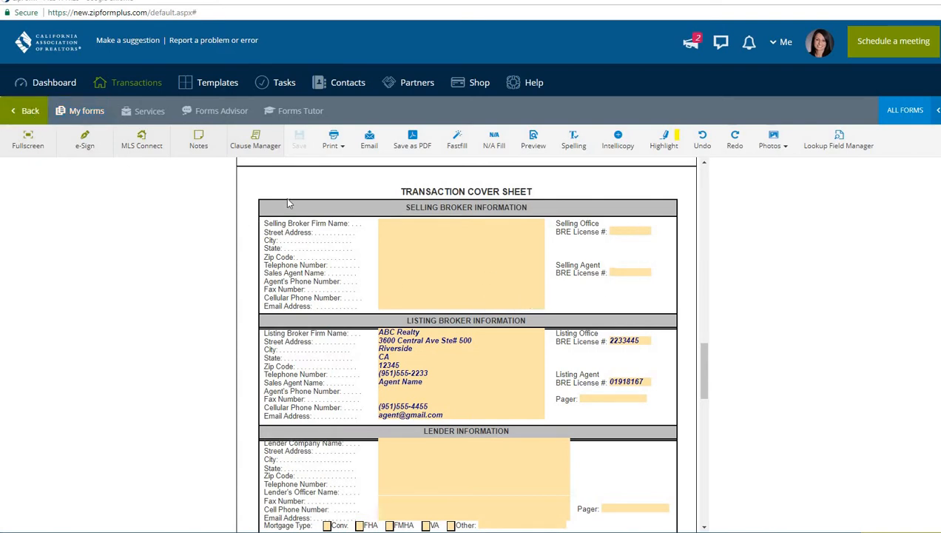
# Open the Residential Purchase Agreement and check the filled party, property and broker fields across its representation disclosure, wire fraud advisory and offer page.
pyautogui.click(26, 112)
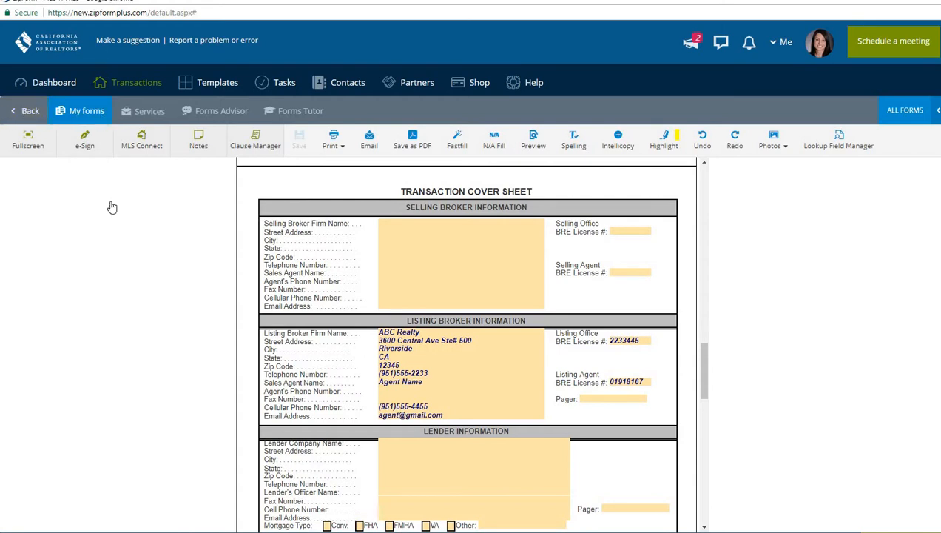
pyautogui.moveTo(338, 275)
pyautogui.click(330, 261)
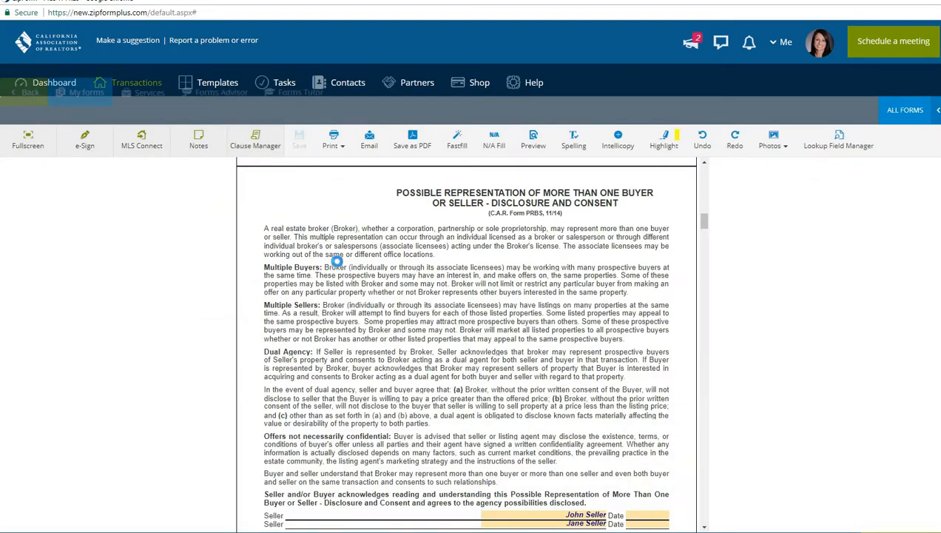
pyautogui.scroll(-10, 337, 262)
pyautogui.scroll(3, 346, 266)
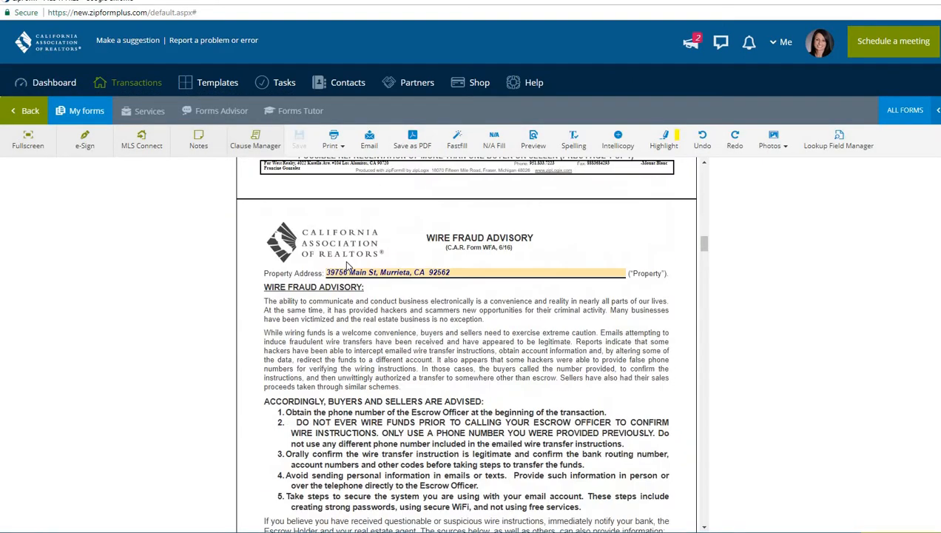
pyautogui.scroll(5, 346, 267)
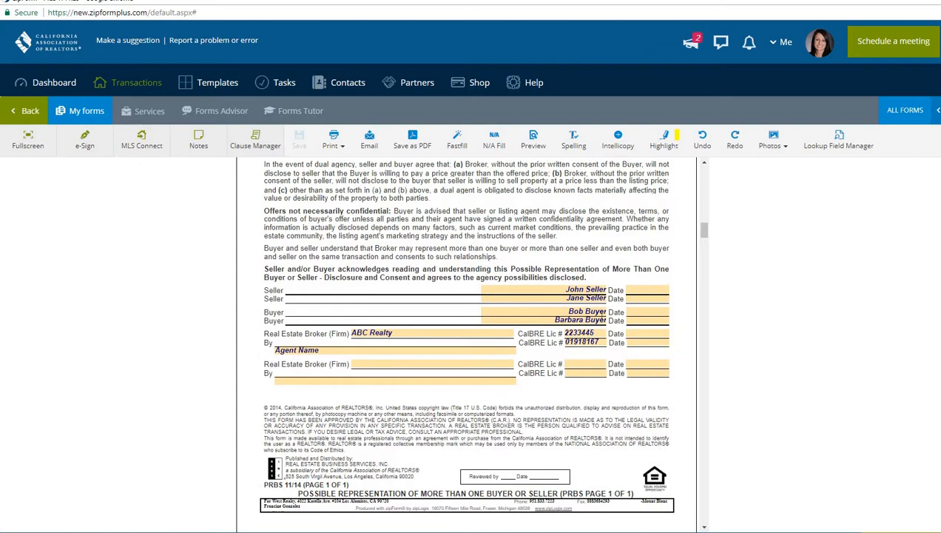
pyautogui.scroll(-6, 603, 318)
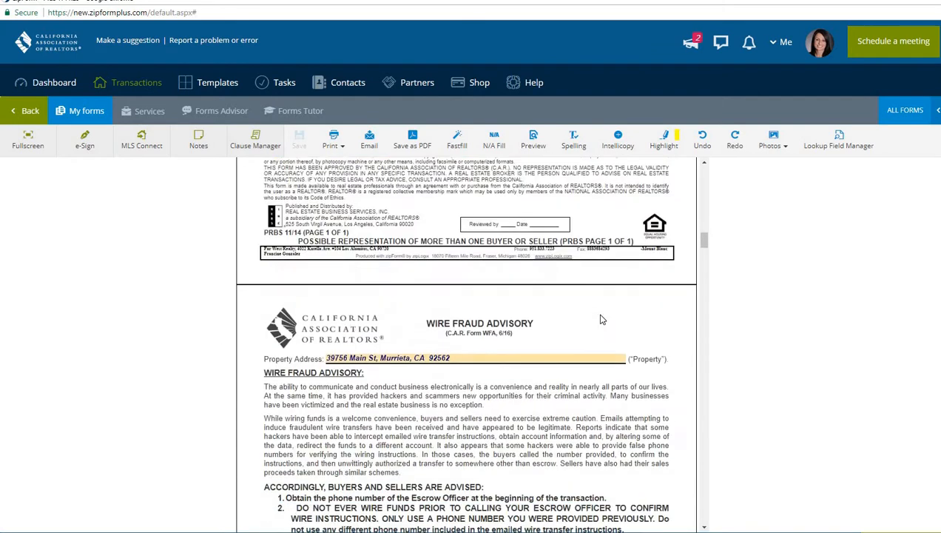
pyautogui.scroll(-7, 603, 318)
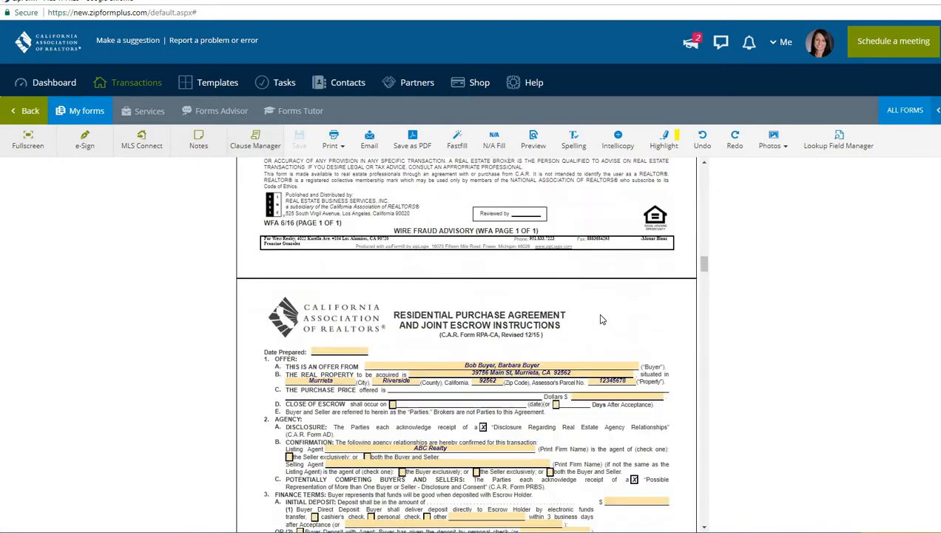
pyautogui.scroll(-1, 603, 318)
pyautogui.scroll(3, 466, 341)
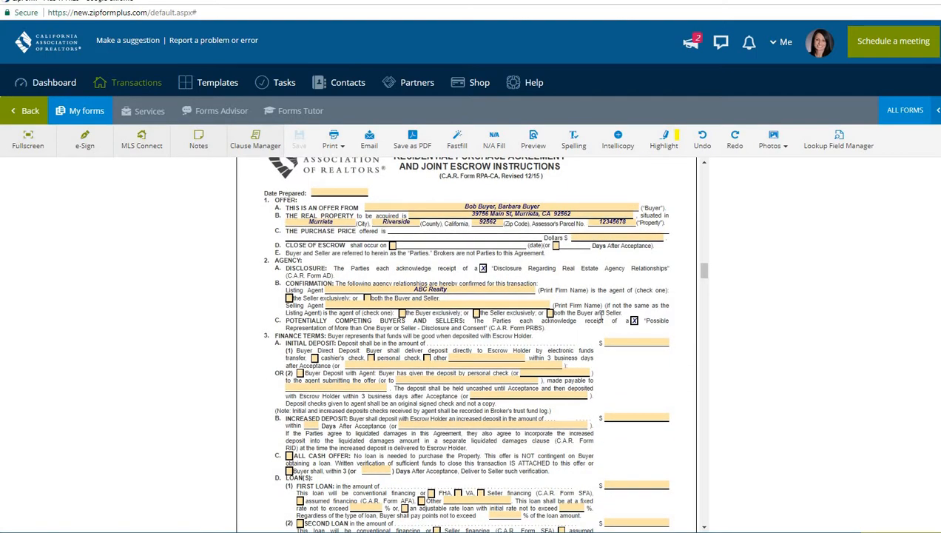
# Open the Representative Capacity Signature Disclosure for buyer representatives and fill its Buyer field with the suggested names of both buyers.
pyautogui.click(34, 111)
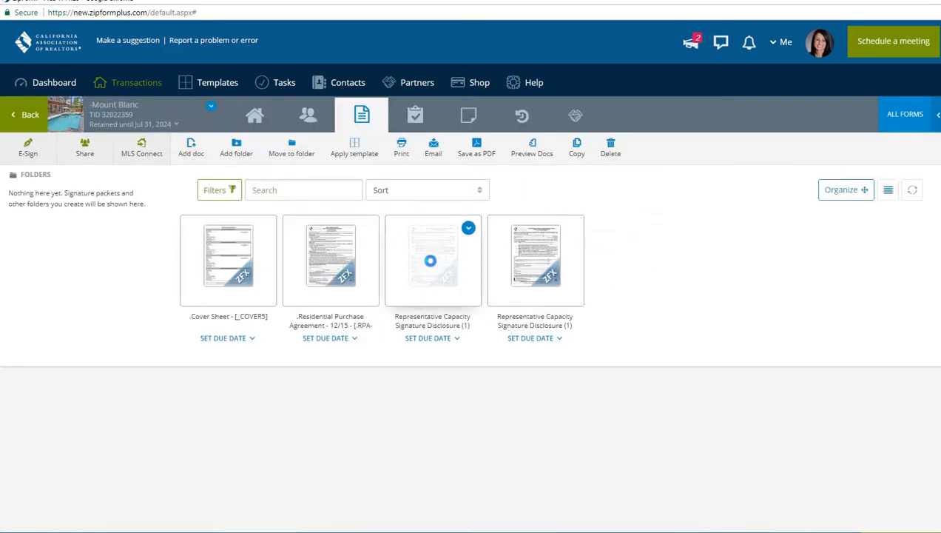
pyautogui.click(429, 262)
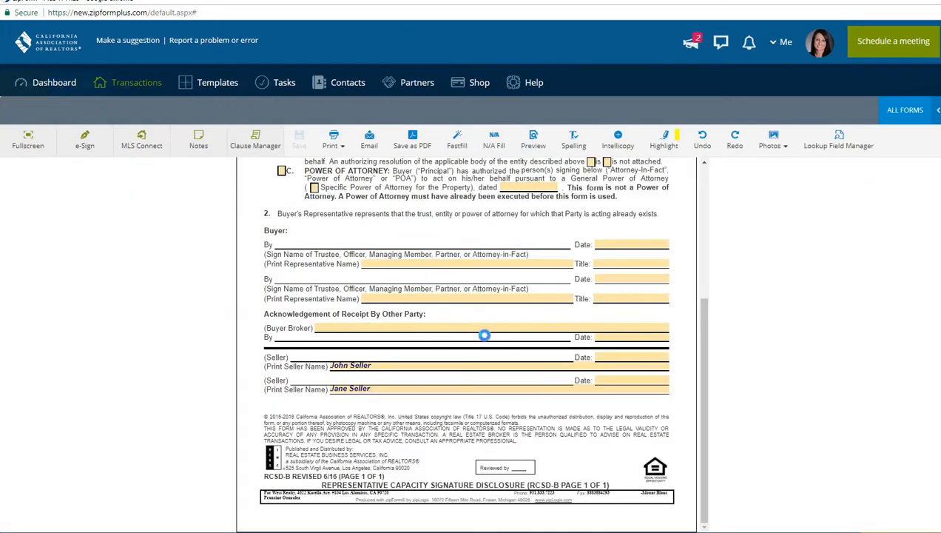
pyautogui.scroll(5, 494, 324)
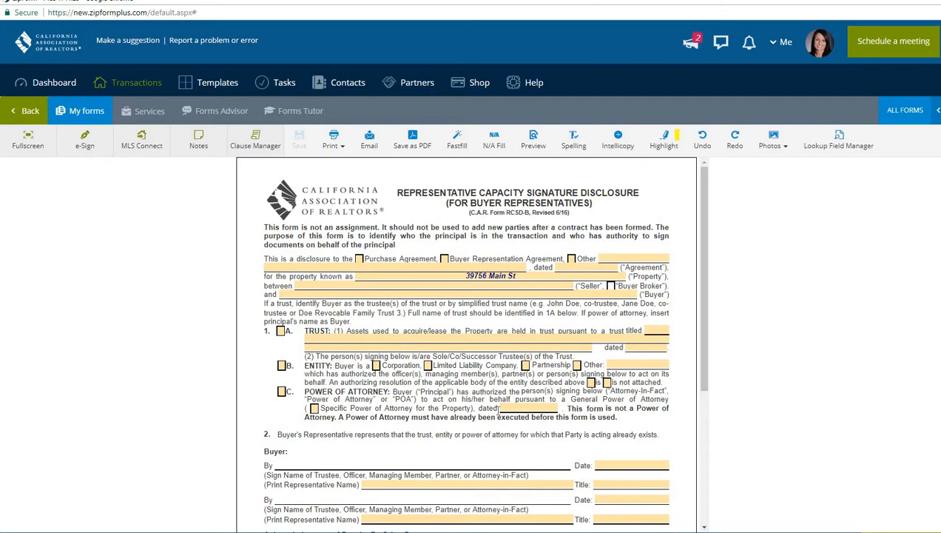
pyautogui.click(538, 286)
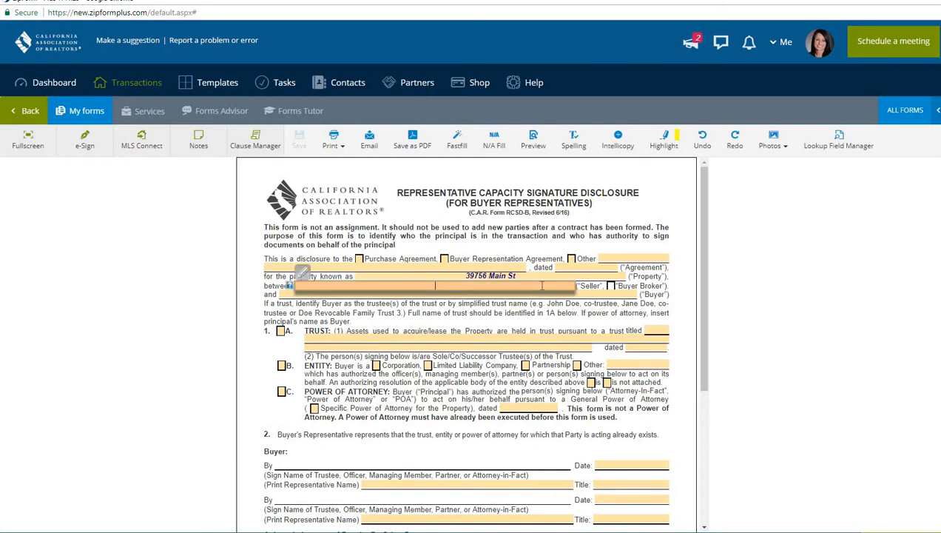
pyautogui.click(605, 293)
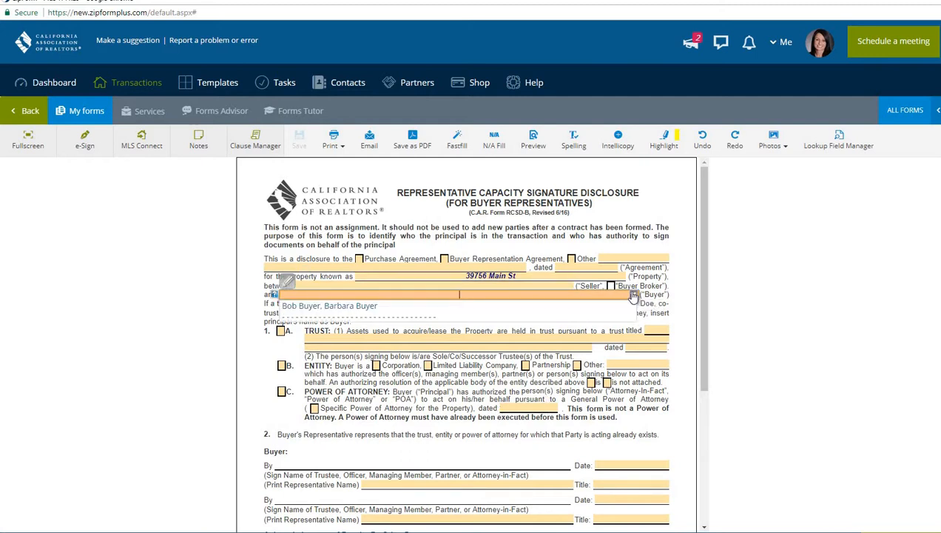
pyautogui.click(352, 306)
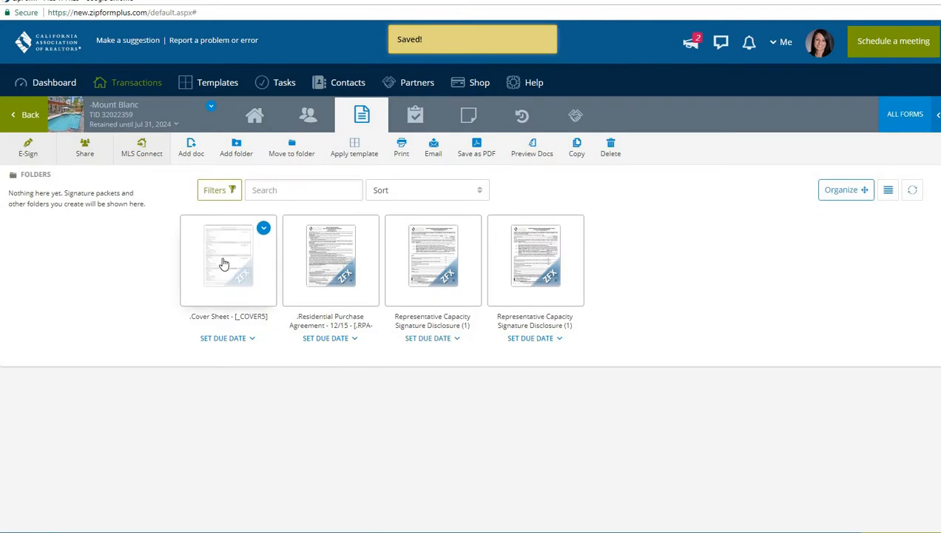
# Reopen the Cover Sheet and review the name and contact fields in its buyer and seller sections.
pyautogui.click(222, 264)
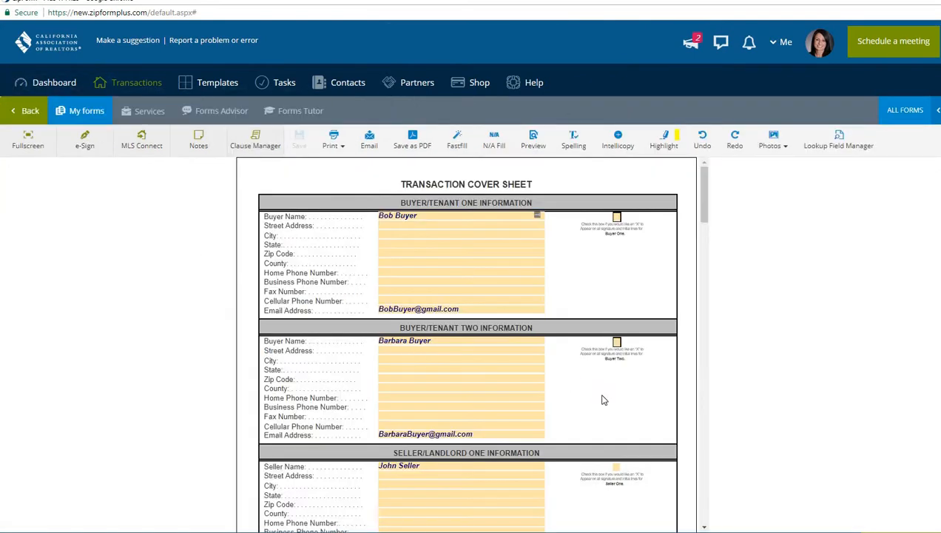
pyautogui.scroll(-1, 603, 399)
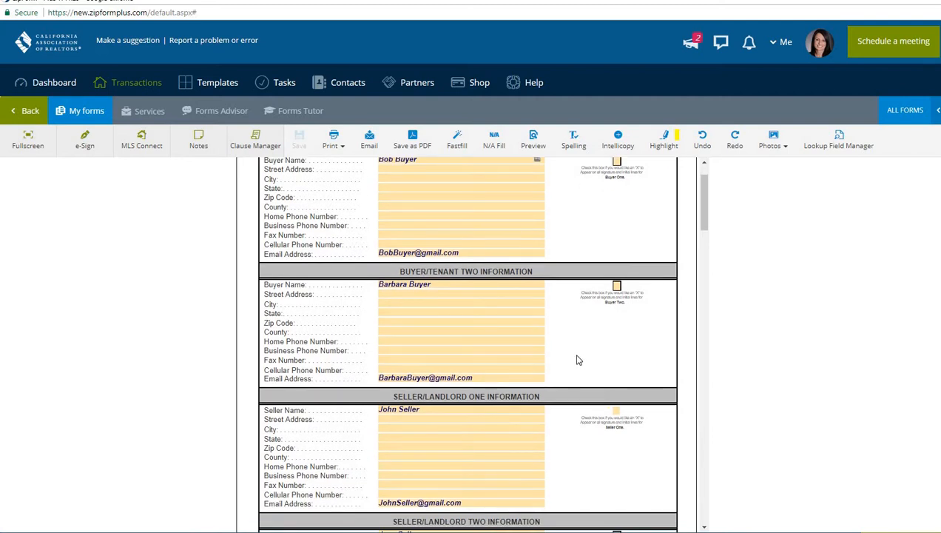
pyautogui.scroll(-1, 579, 361)
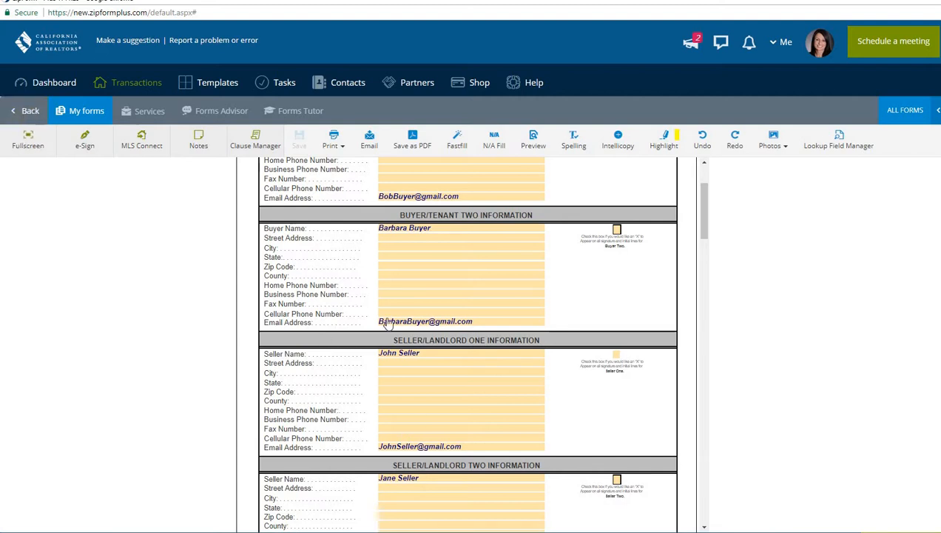
# Return to the buyer's Representative Capacity Signature Disclosure and check its party and signature fields.
pyautogui.click(30, 114)
pyautogui.click(433, 258)
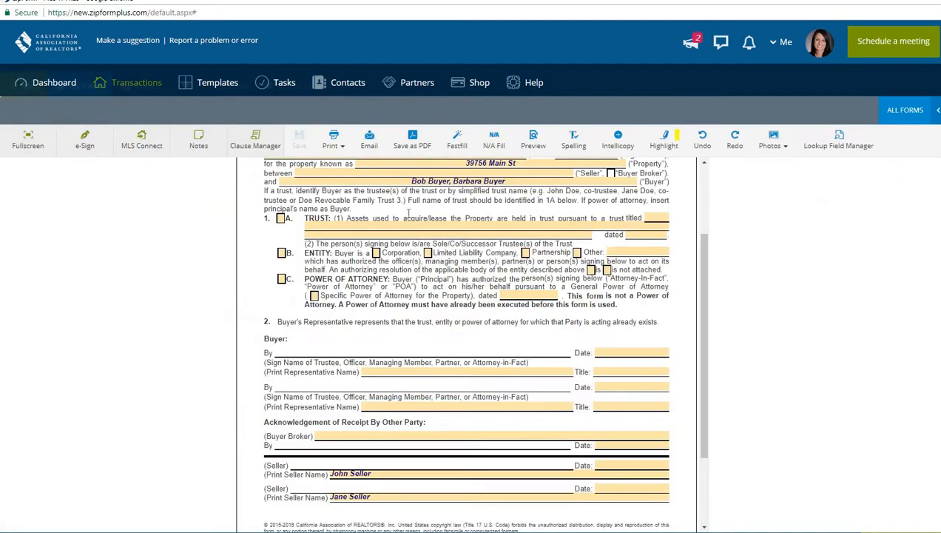